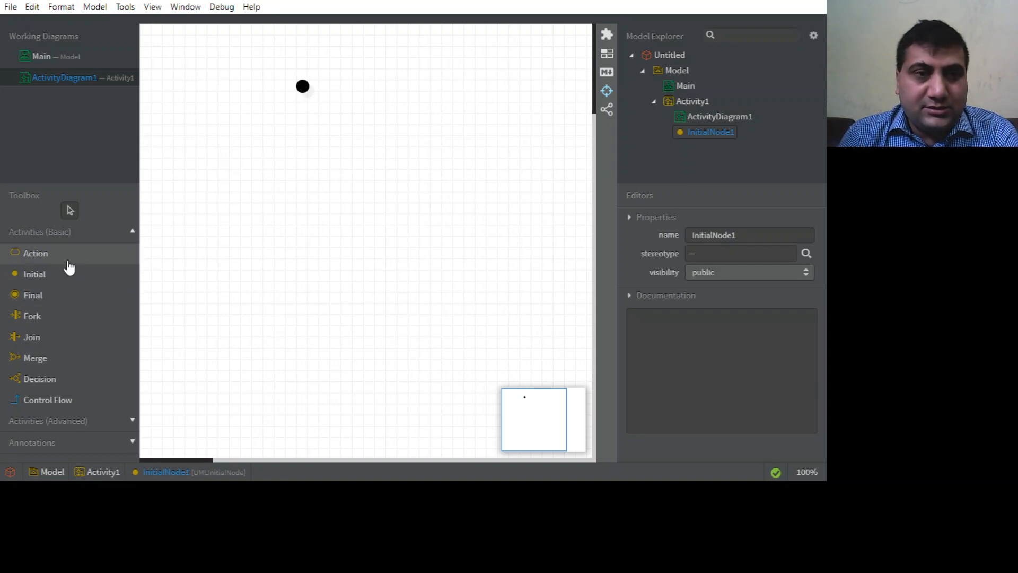
Add an action named "check Mail" below the initial node and move it up so it sits directly beneath that node.
click(46, 260)
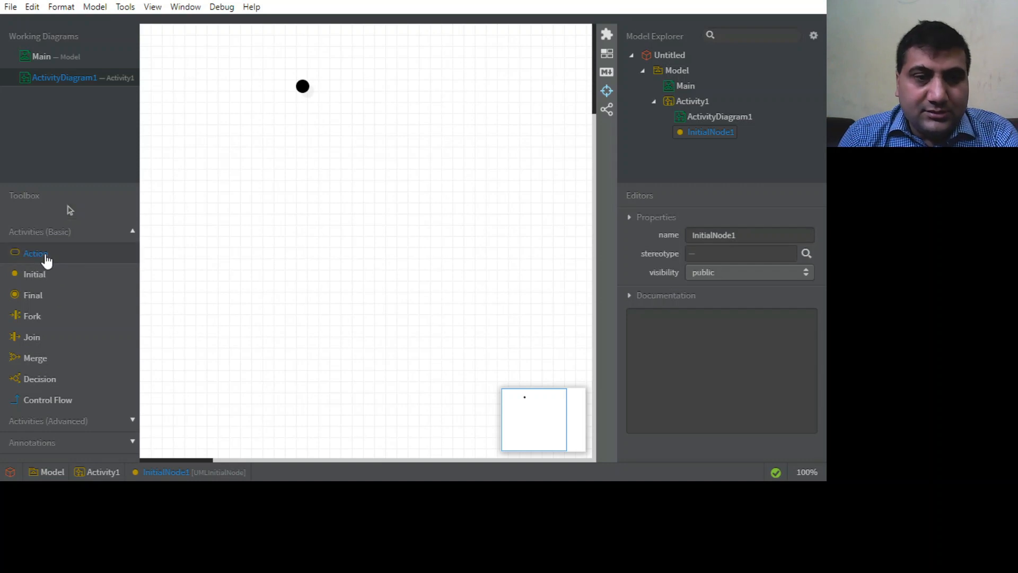
click(292, 159)
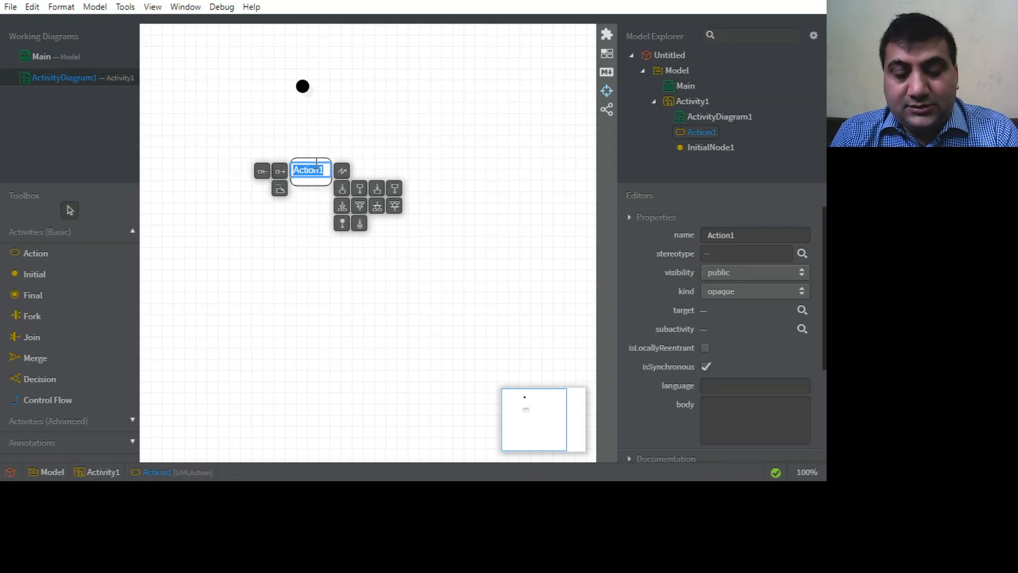
text(che)
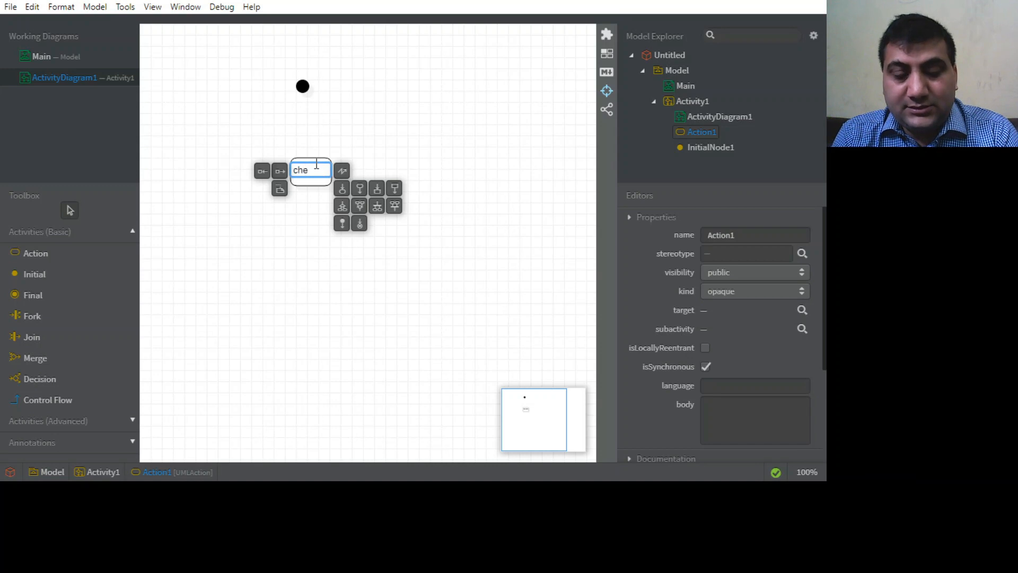
text(ck Mail)
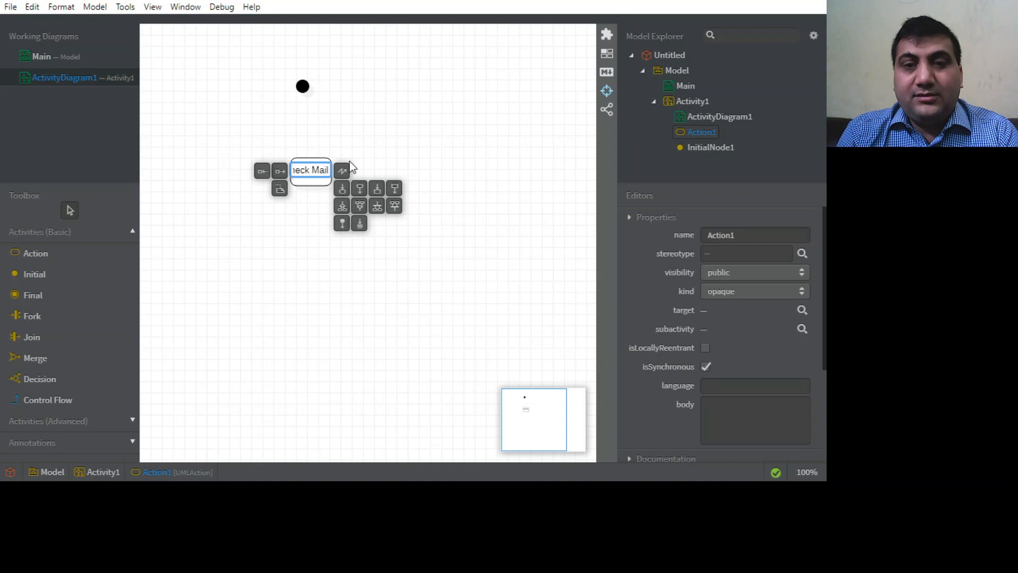
click(396, 144)
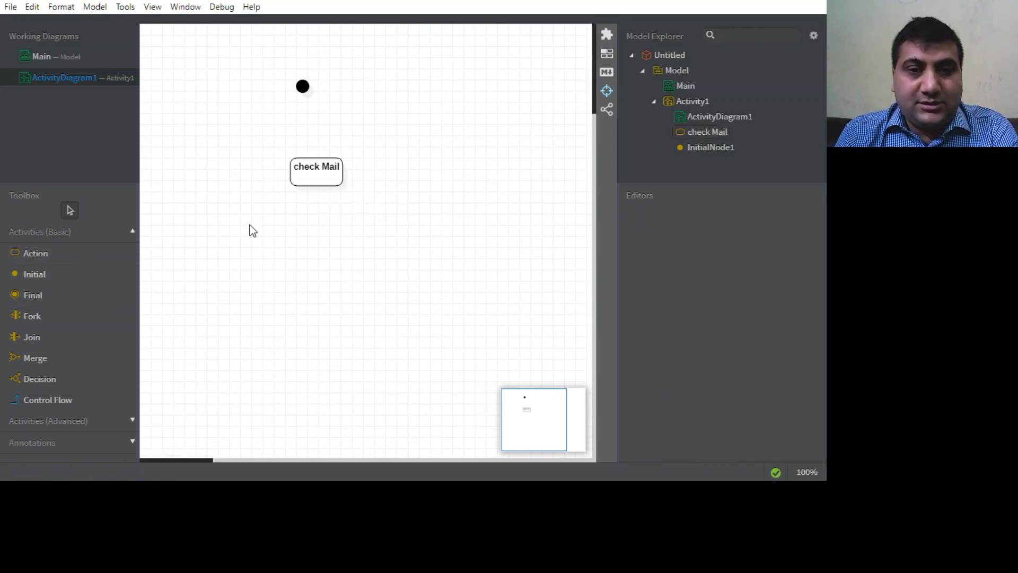
mouse_move(326, 166)
mouse_down()
mouse_move(298, 149)
mouse_move(325, 148)
mouse_move(319, 160)
mouse_up()
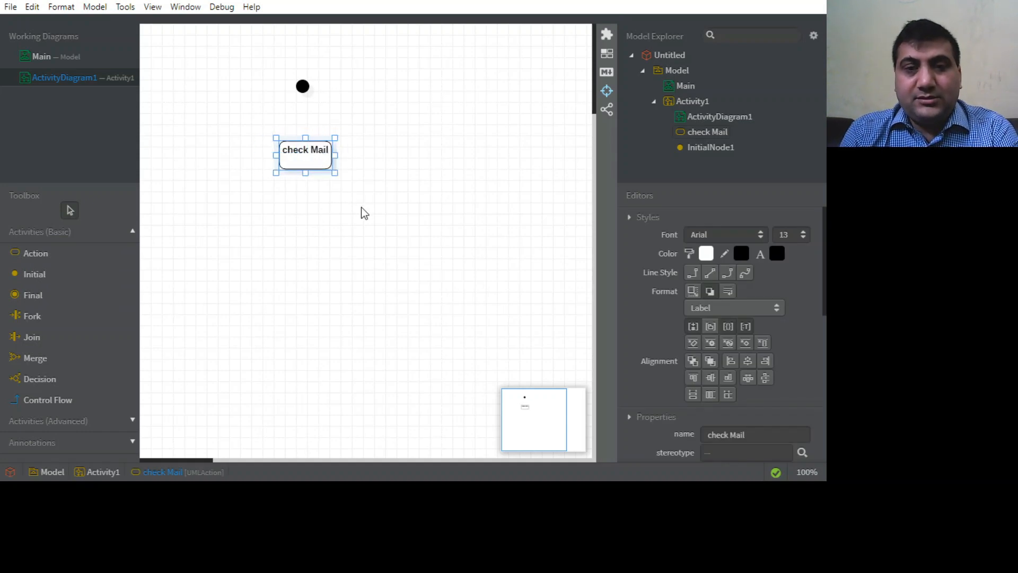
click(361, 207)
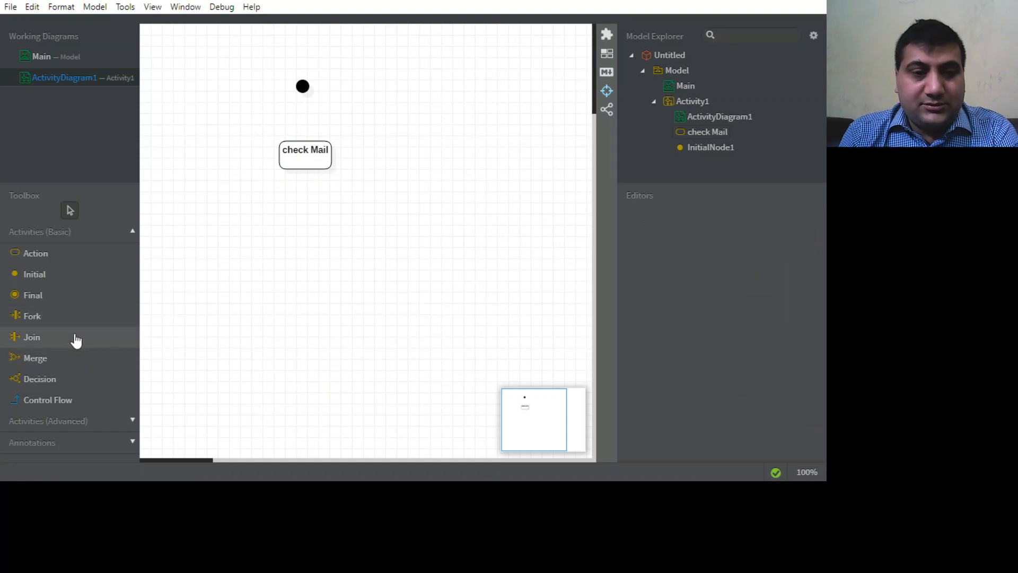
Add a decision node below the check Mail action, enlarge it into a tall diamond and position it under the action.
click(43, 382)
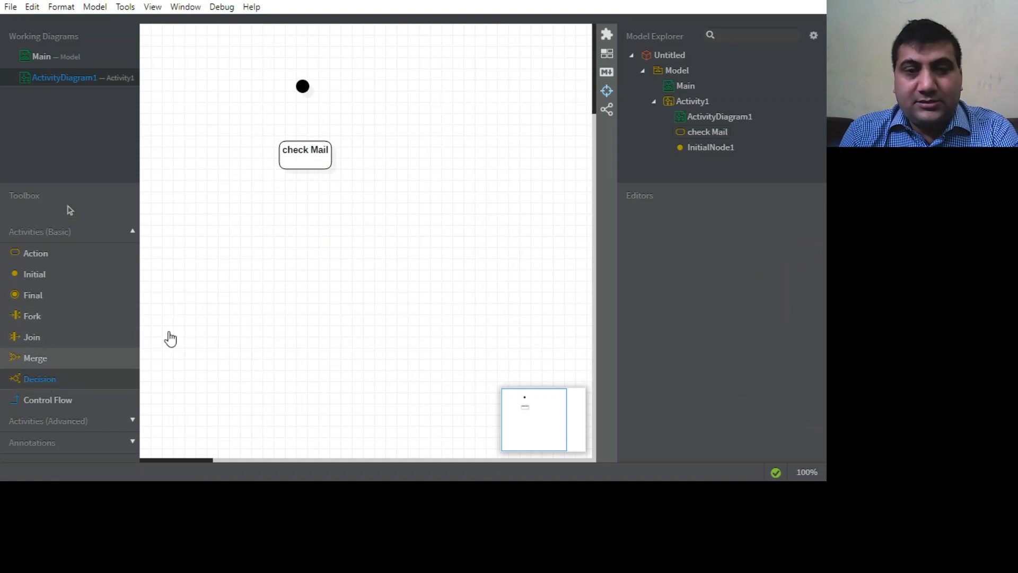
click(308, 245)
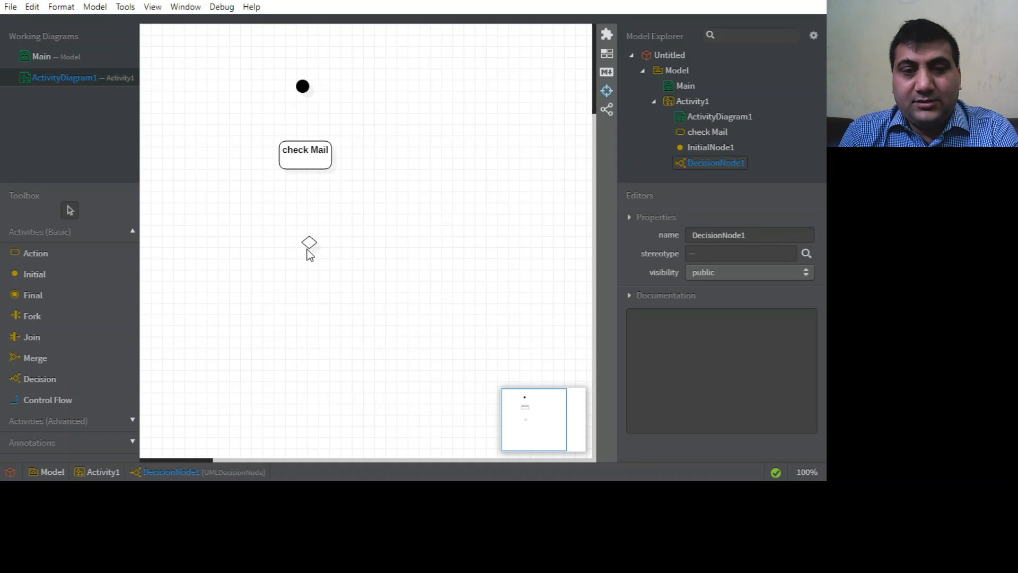
click(309, 242)
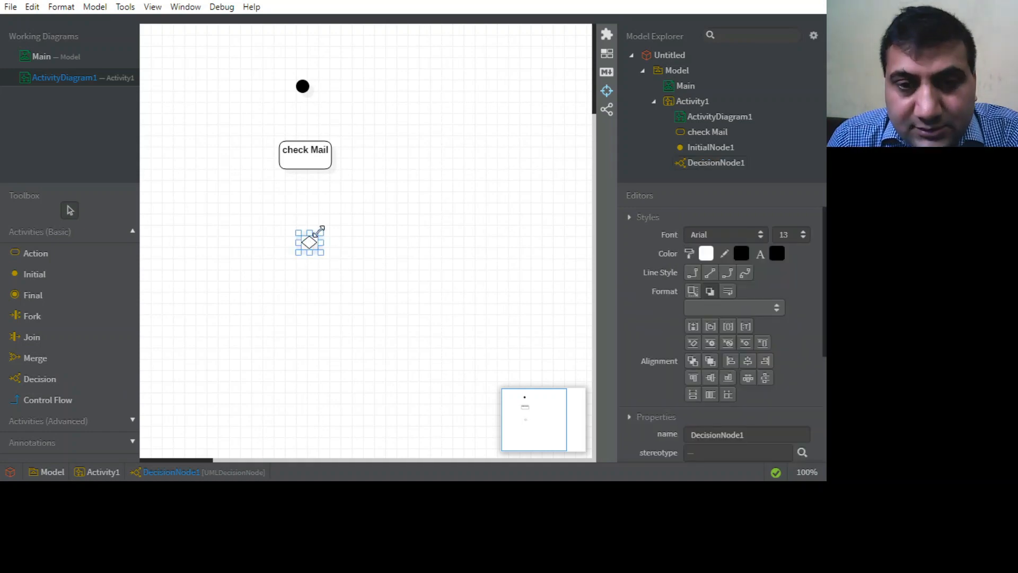
drag(321, 229, 355, 150)
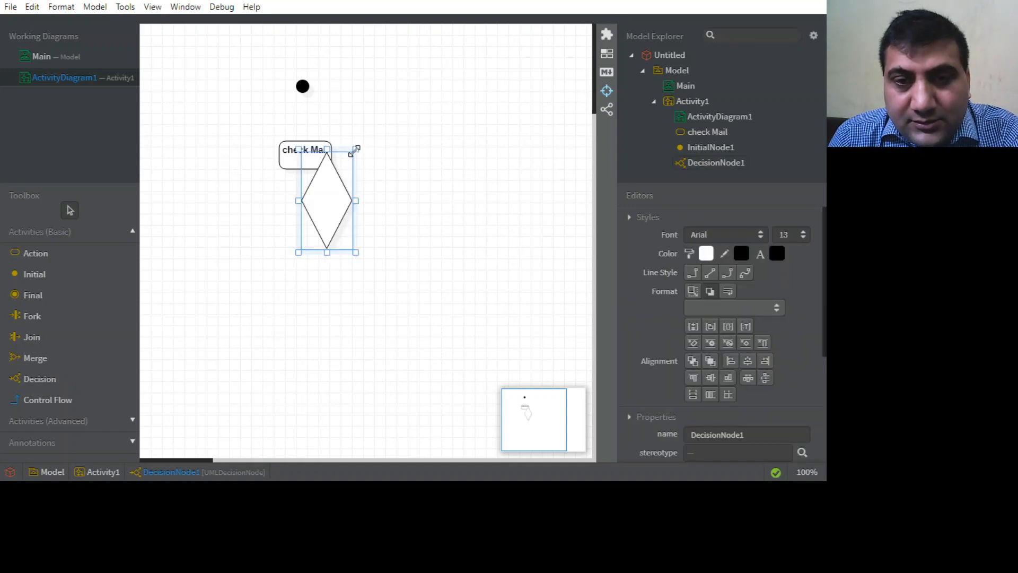
drag(327, 197, 314, 258)
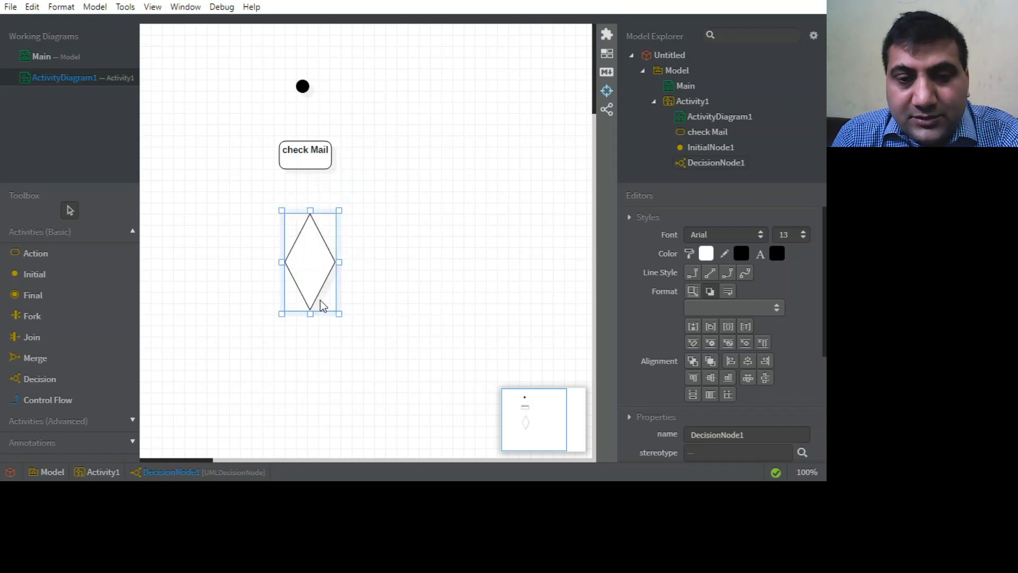
drag(321, 274, 320, 238)
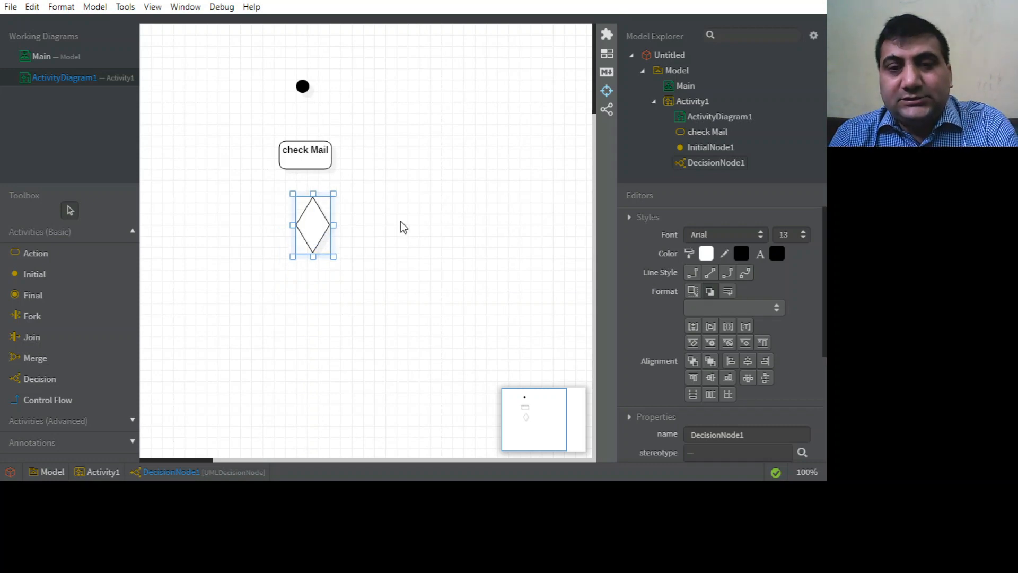
click(401, 221)
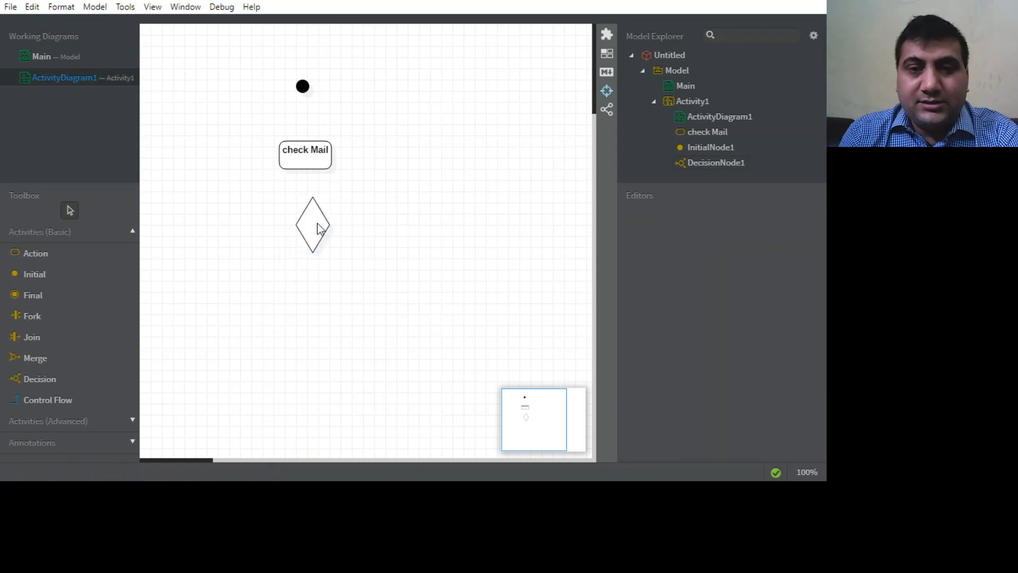
drag(316, 229, 303, 227)
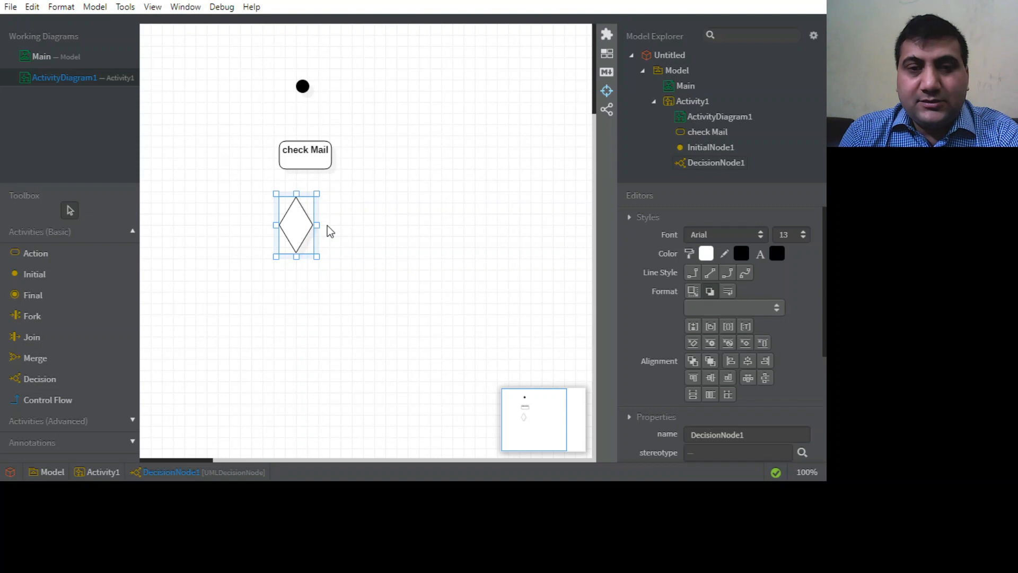
click(386, 232)
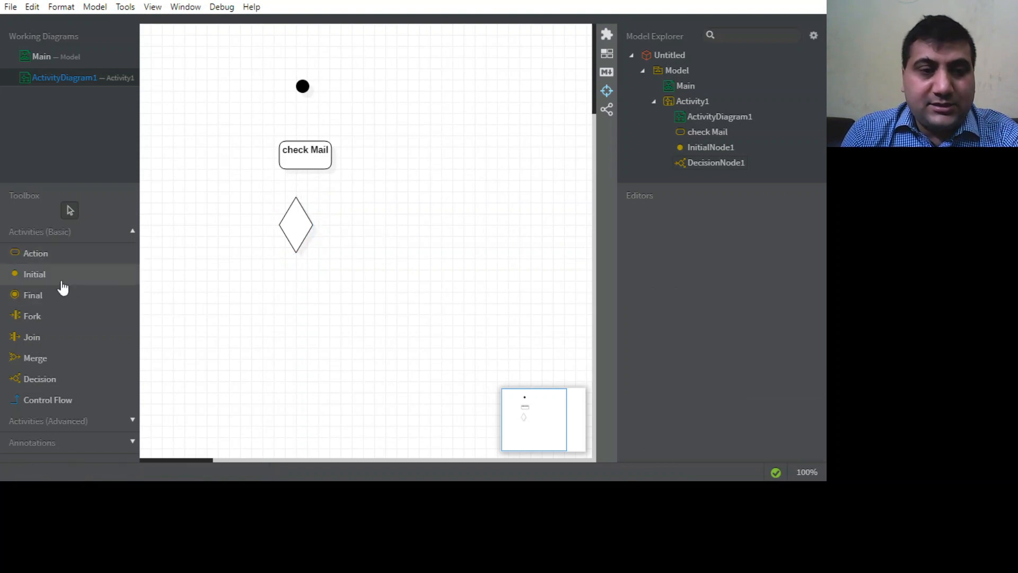
Add an action named "delete mail" to the right of the decision node.
click(40, 257)
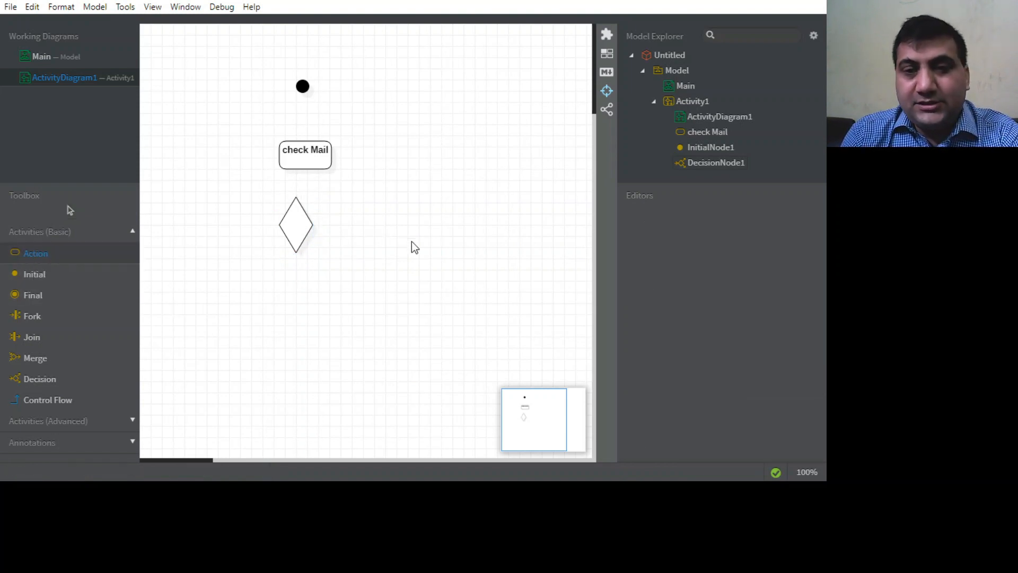
click(409, 218)
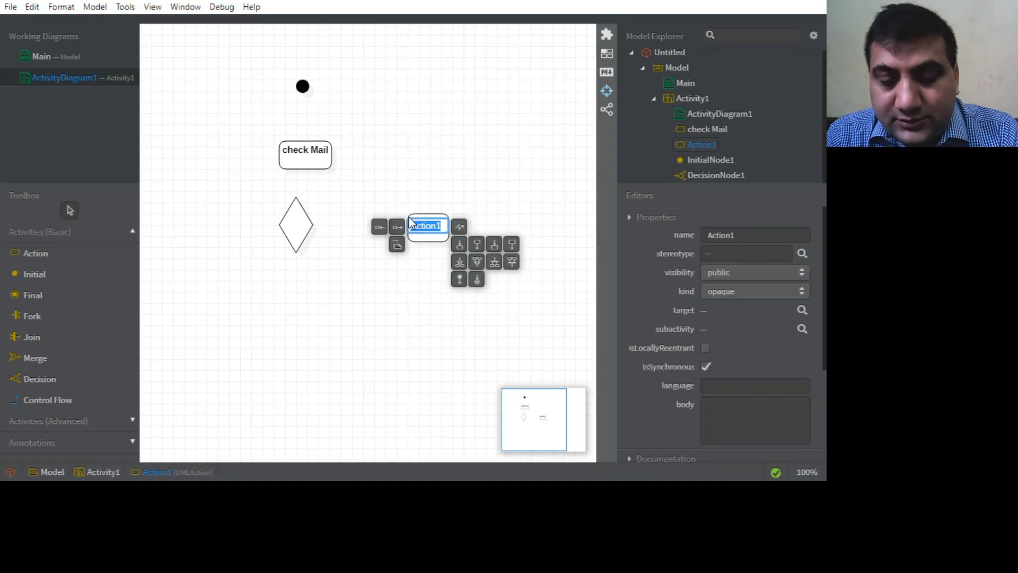
text(re)
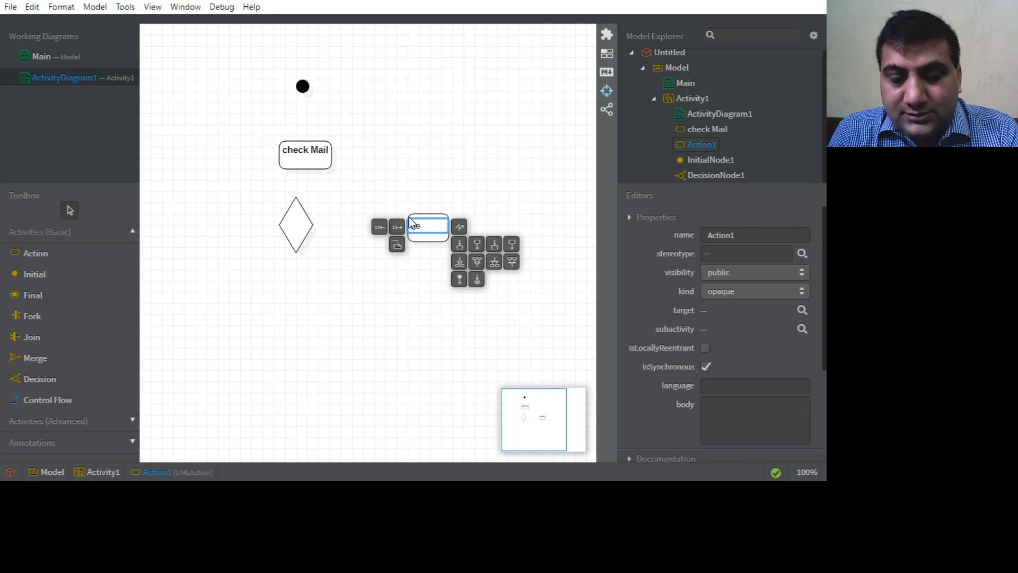
text(lete mail)
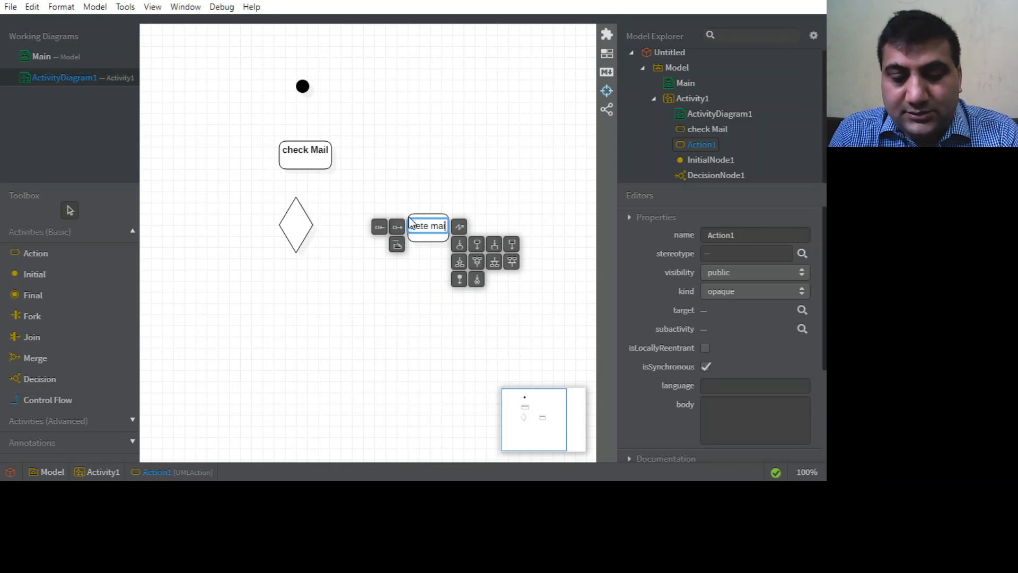
click(373, 243)
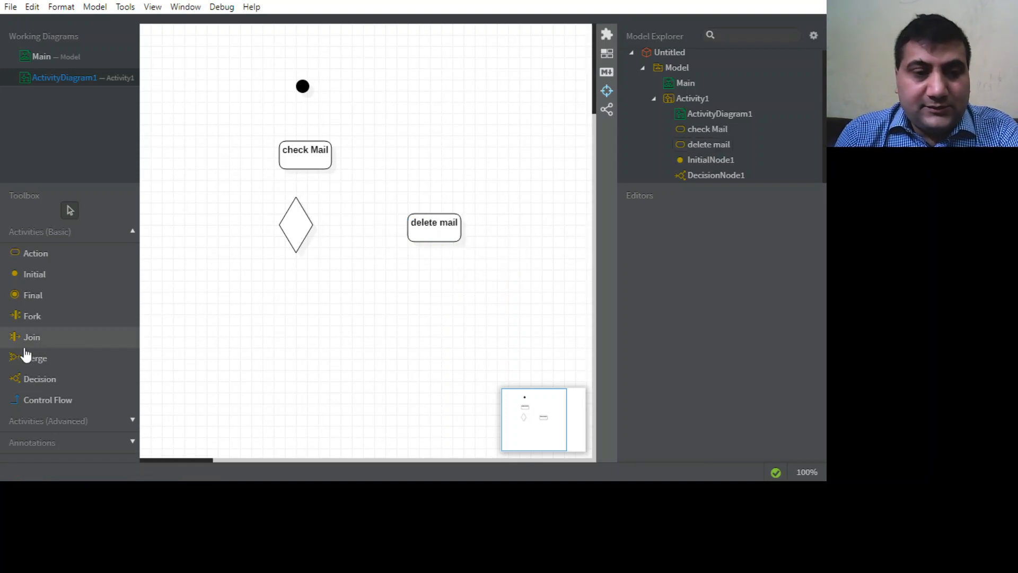
Add an action named "Read Mail" to the lower left of the decision node.
click(45, 254)
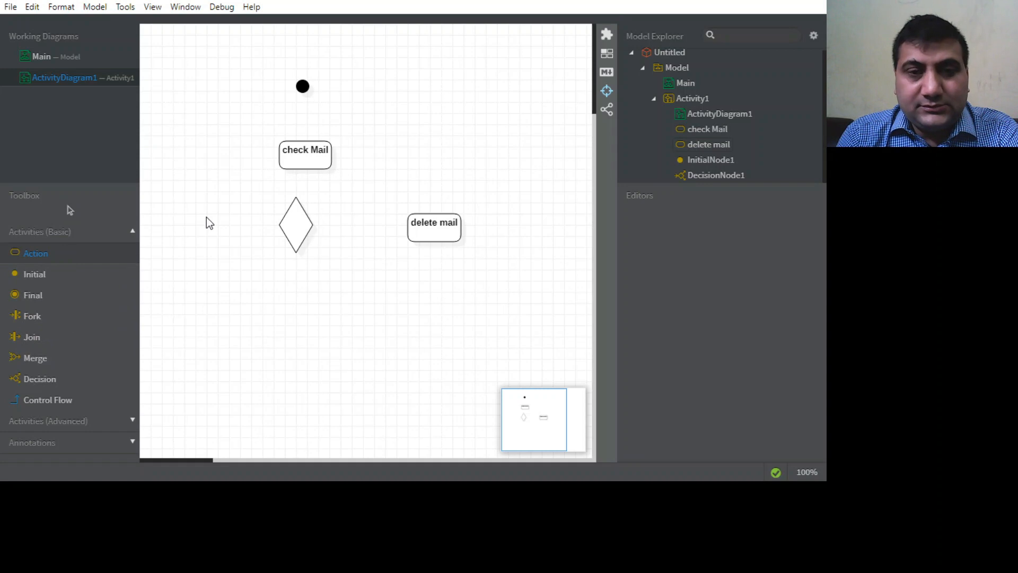
click(209, 275)
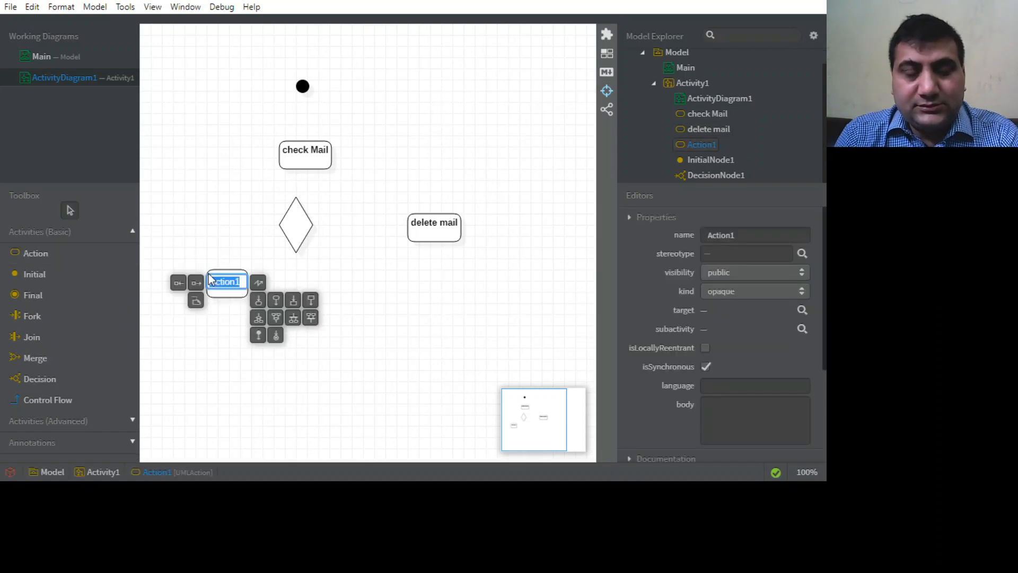
text(de)
text(ad Mail)
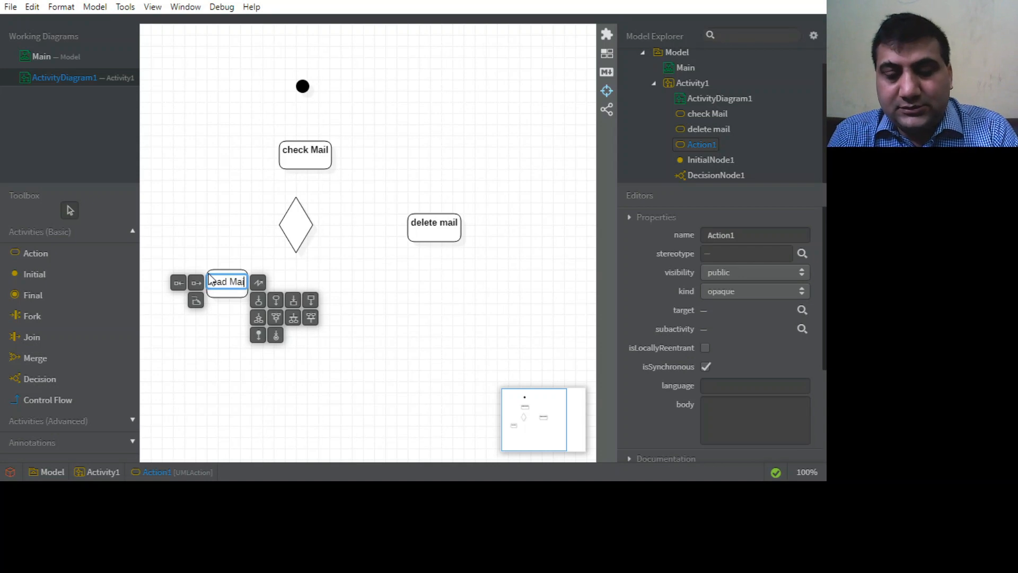
click(336, 280)
Move the delete mail action below the decision node's level and shift the Read Mail action further left.
drag(425, 233, 424, 257)
drag(229, 292, 201, 298)
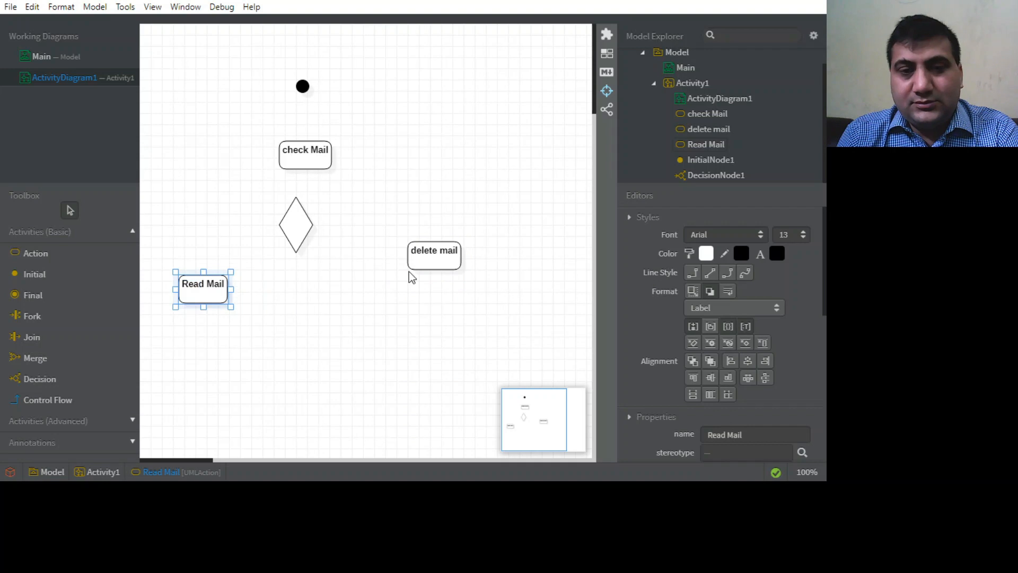
drag(434, 255, 434, 270)
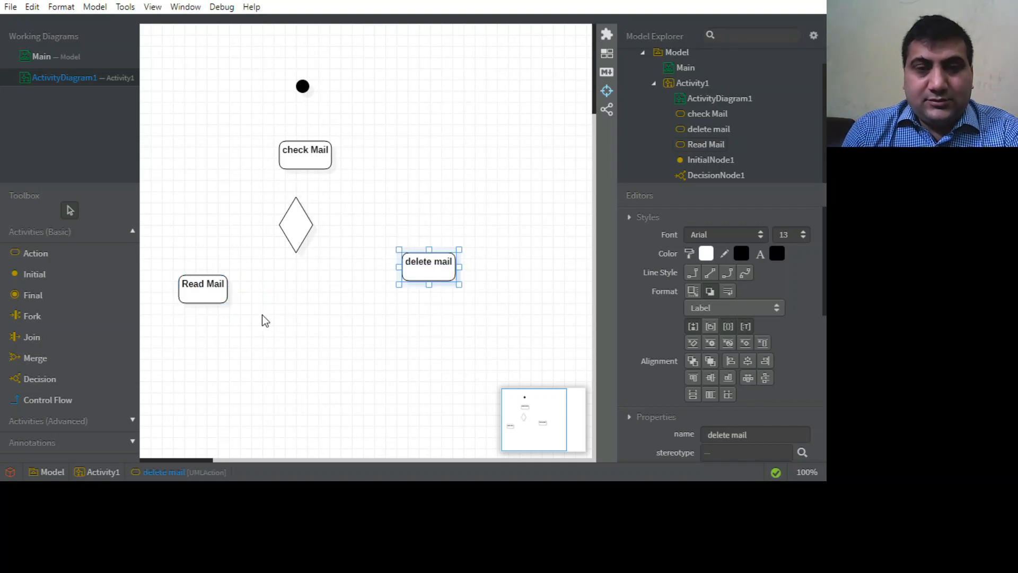
click(198, 321)
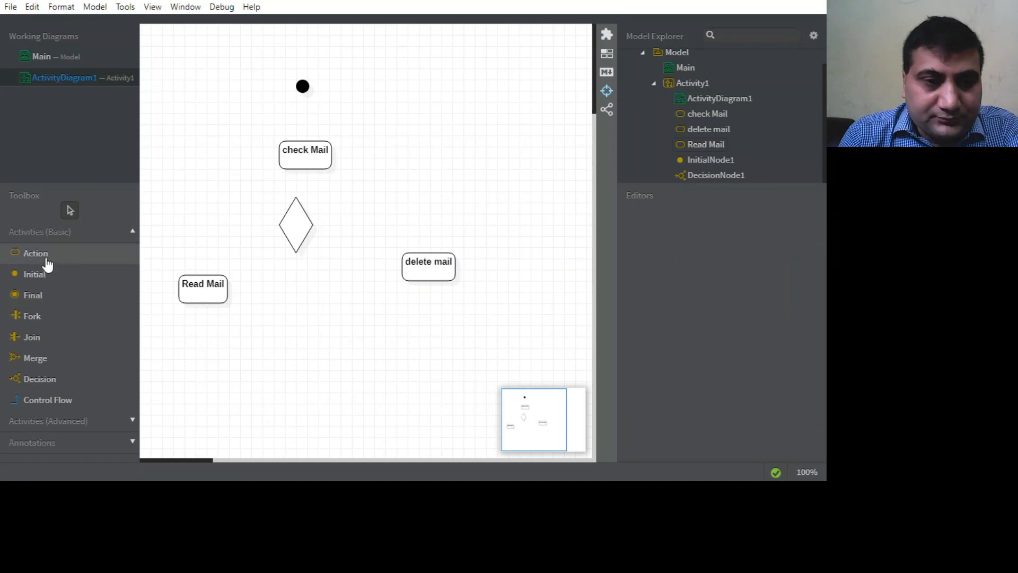
Draw a control flow from the decision node to the delete mail action and name it "is junk".
click(48, 403)
drag(312, 229, 415, 272)
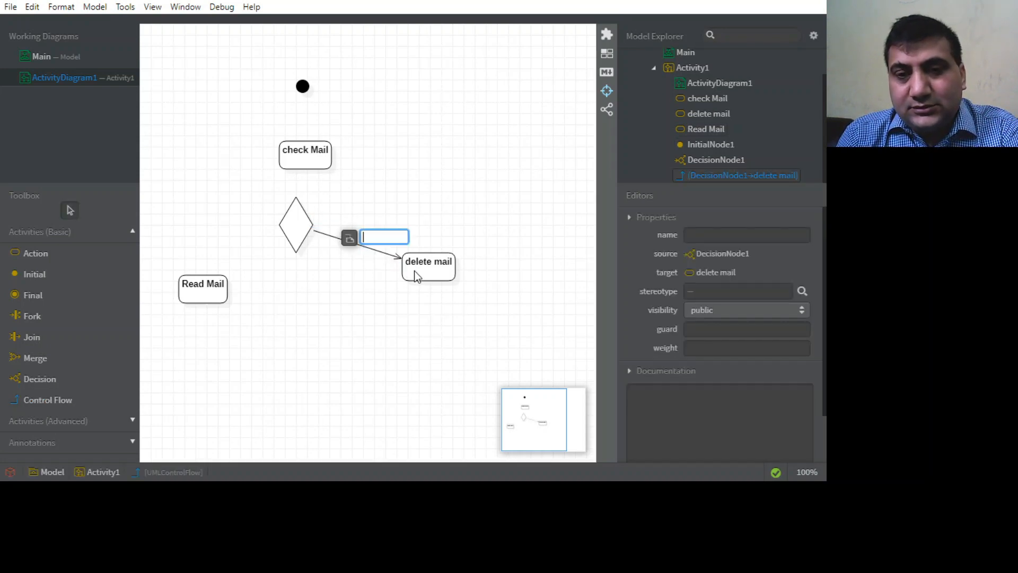
text(i)
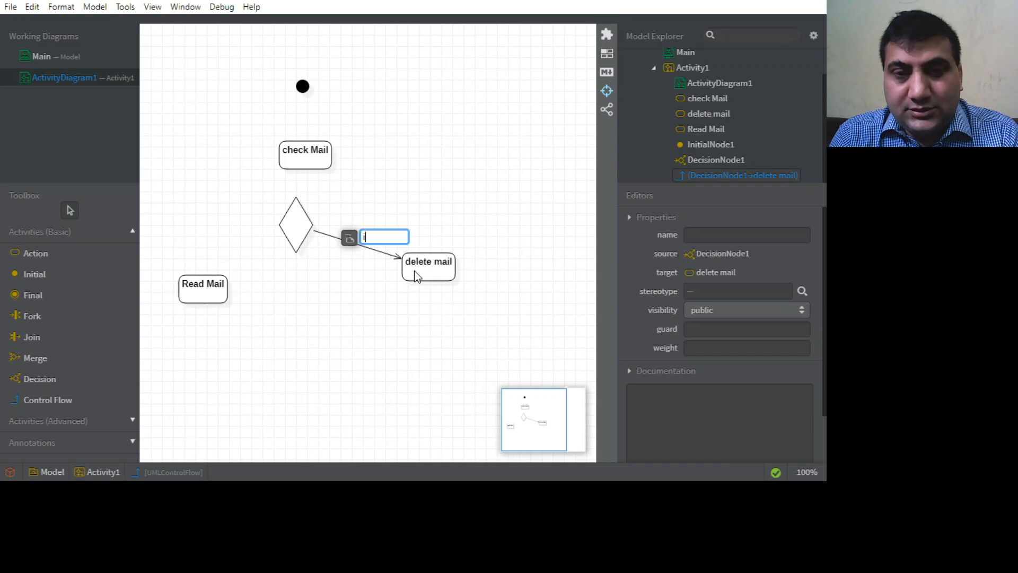
text(s junk)
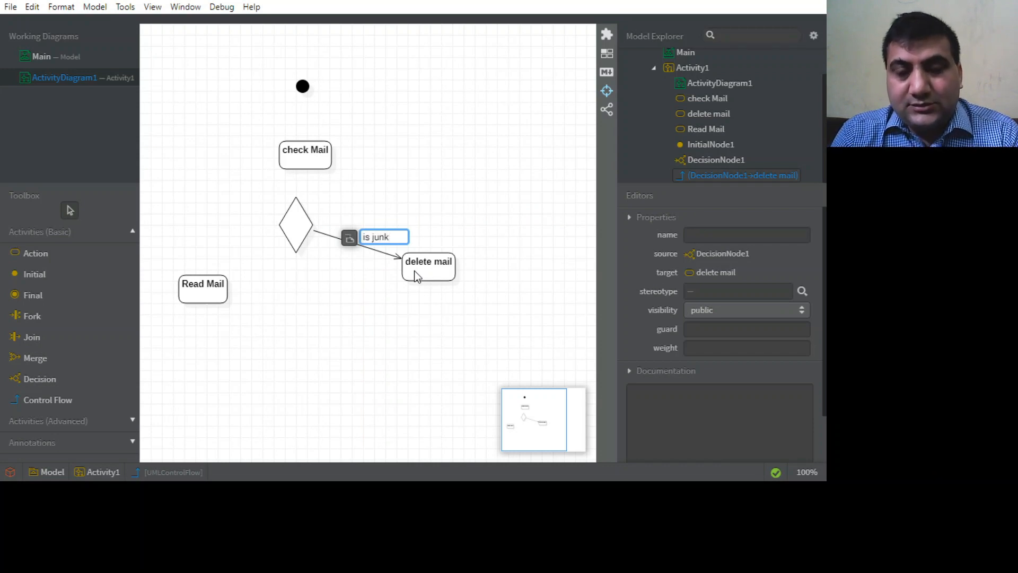
click(451, 177)
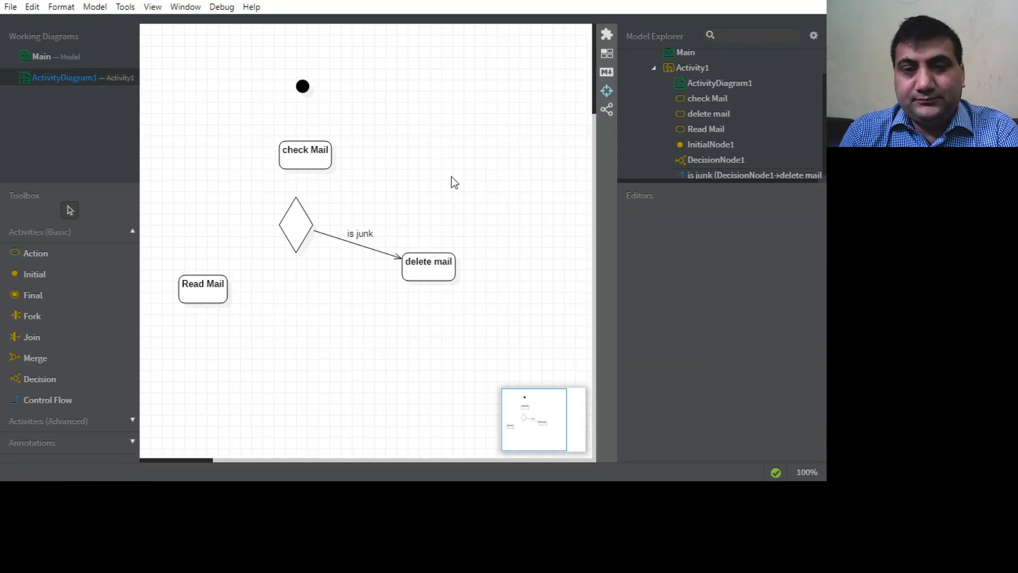
click(348, 239)
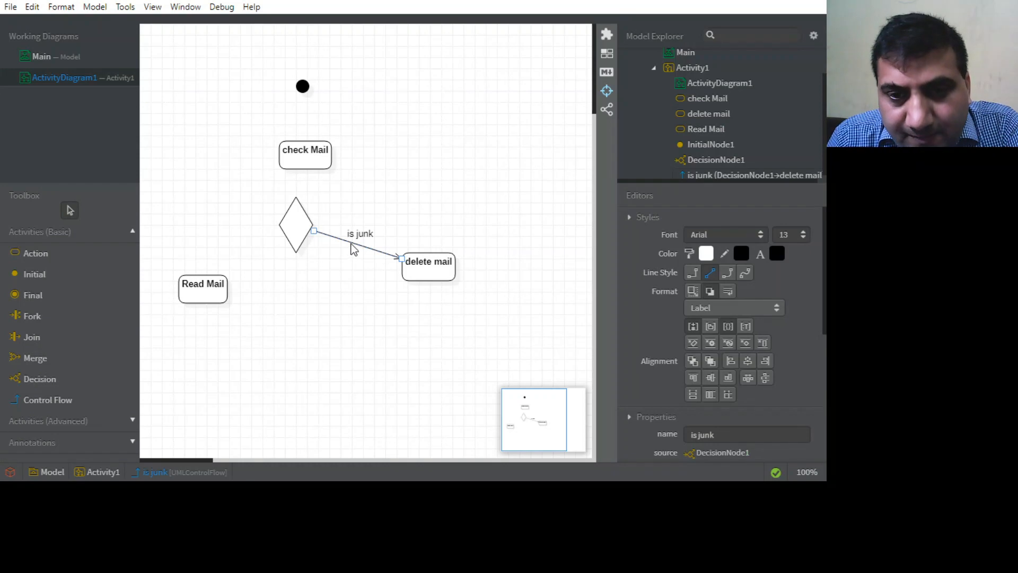
drag(380, 202, 376, 199)
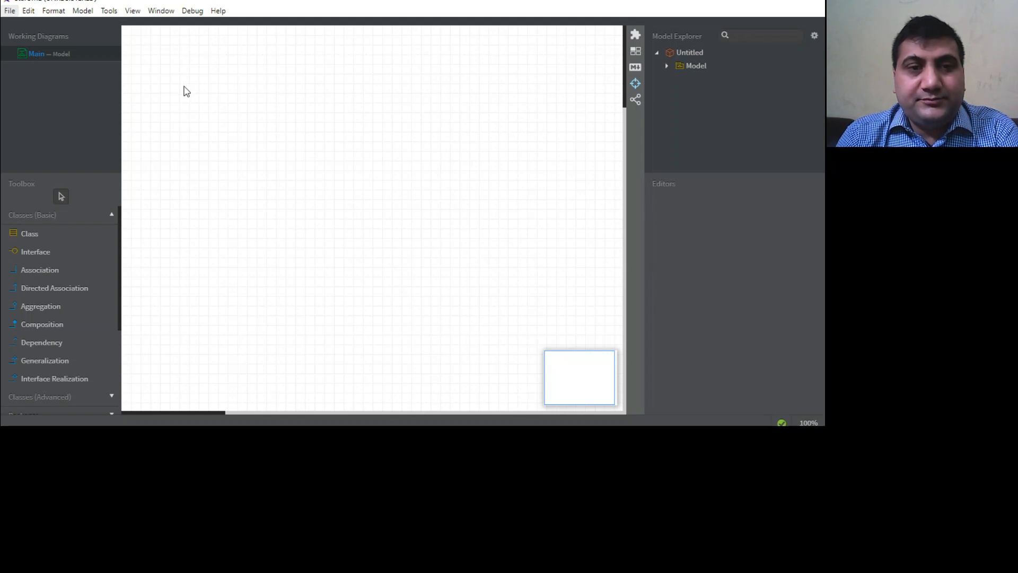
Open the saved, completed mail activity diagram and select its Open Mail action.
click(327, 279)
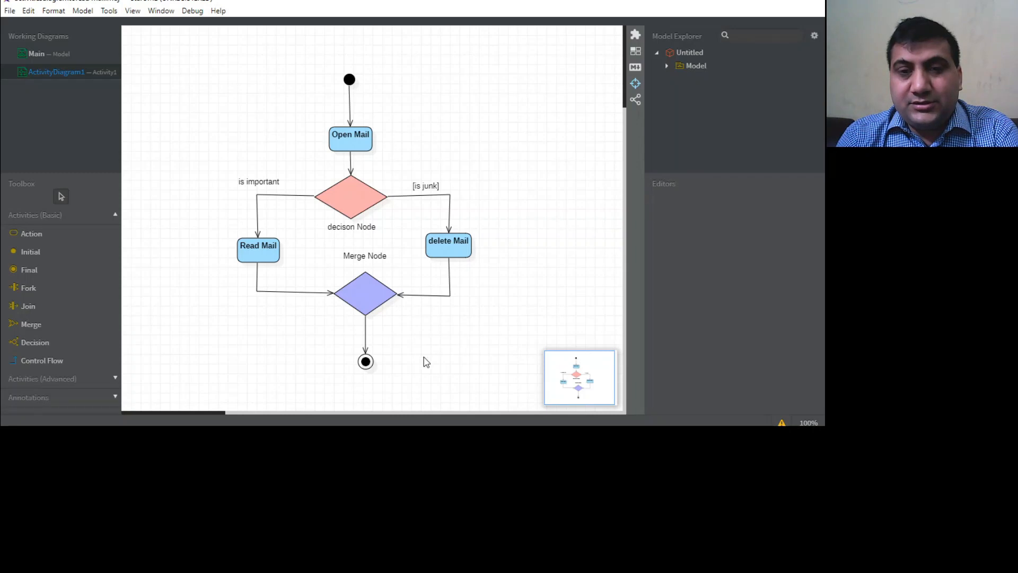
click(348, 136)
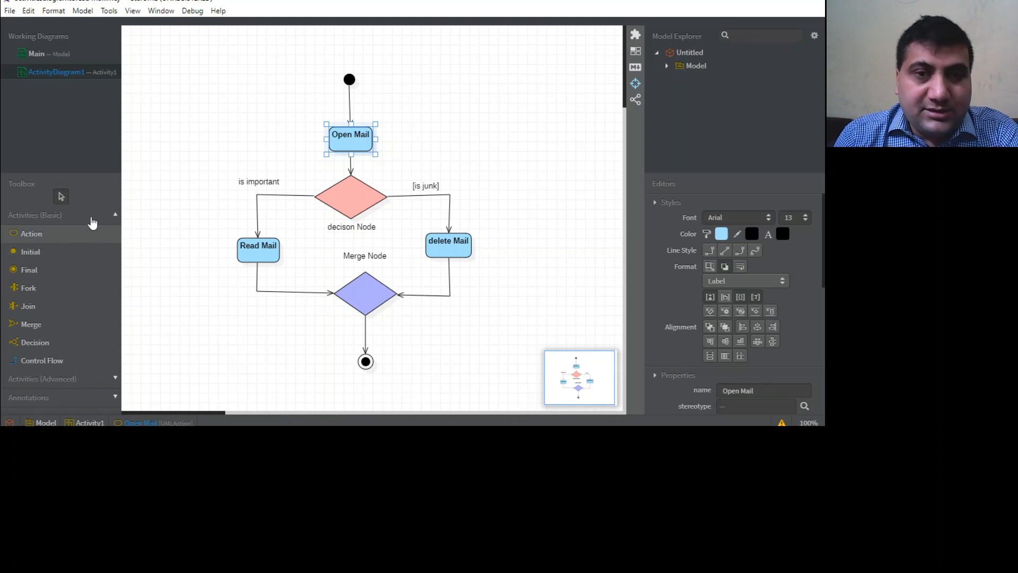
Examine the start of the mail flow by selecting the initial node, the Open Mail action and the decision node.
click(350, 79)
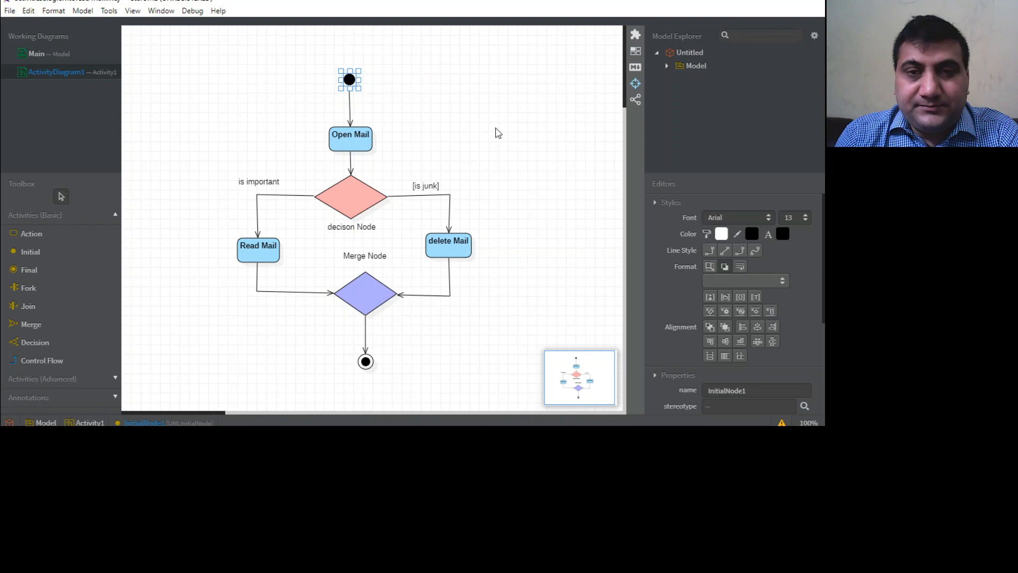
click(499, 132)
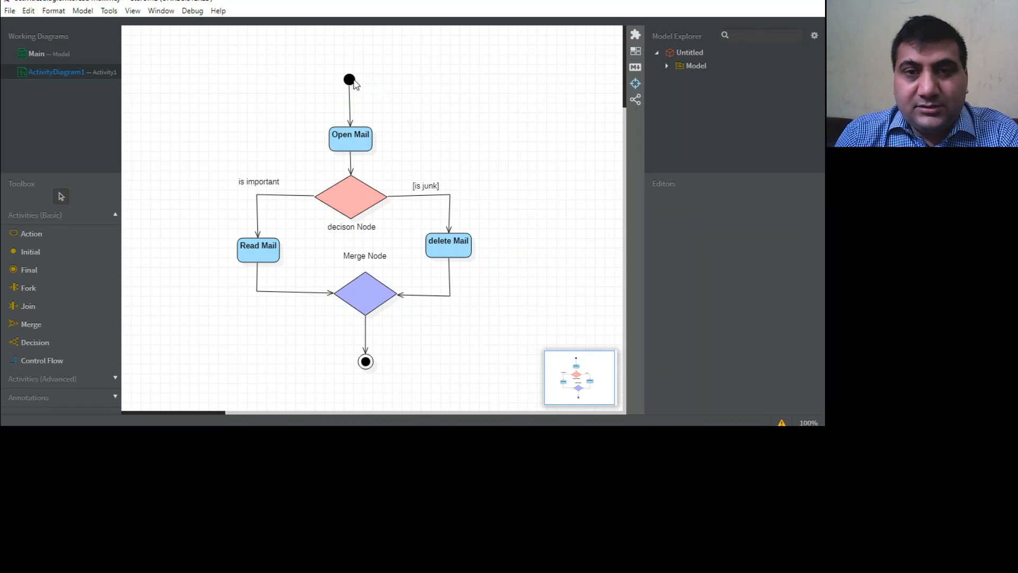
click(352, 81)
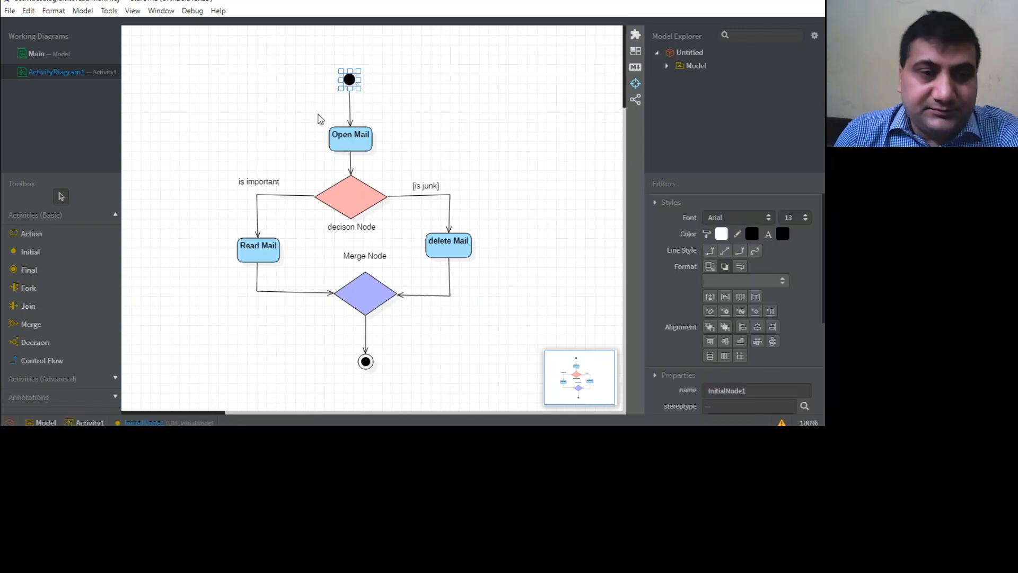
click(454, 130)
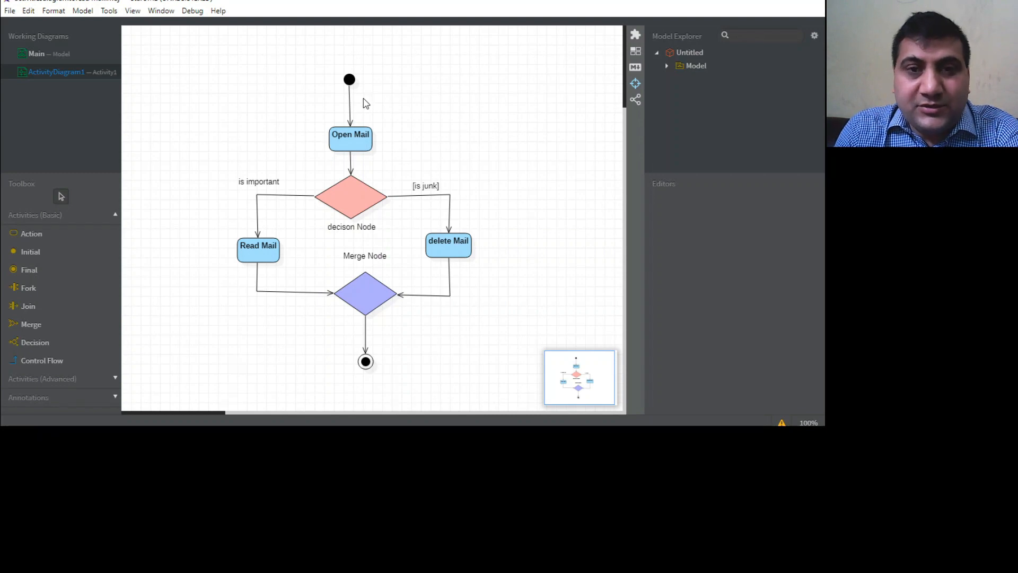
click(349, 81)
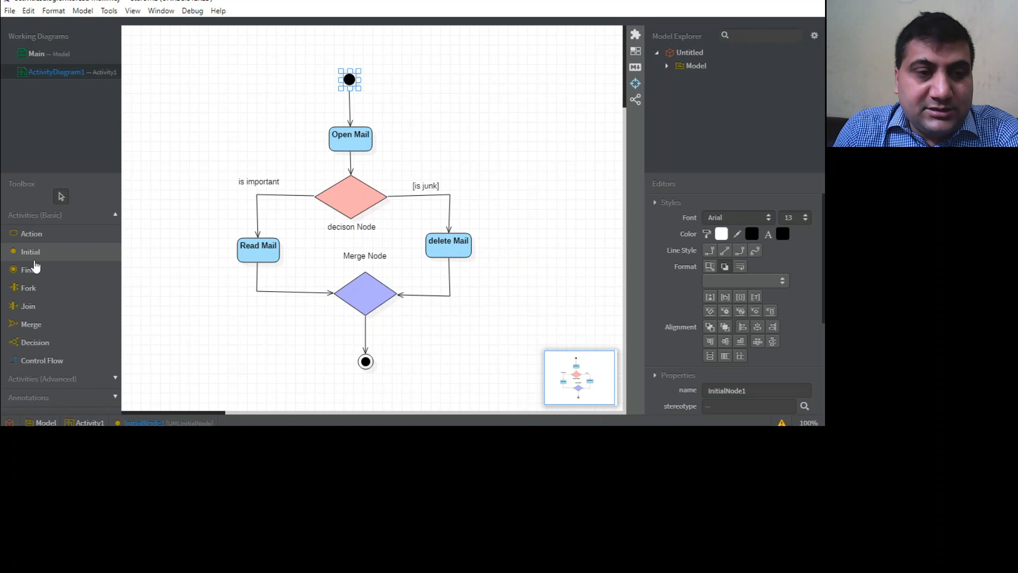
click(355, 137)
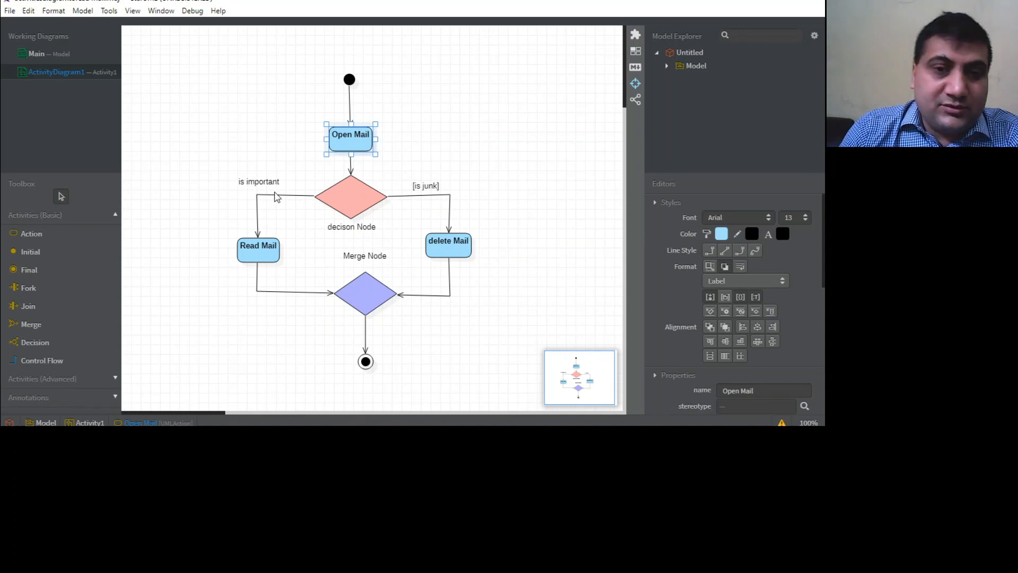
click(367, 208)
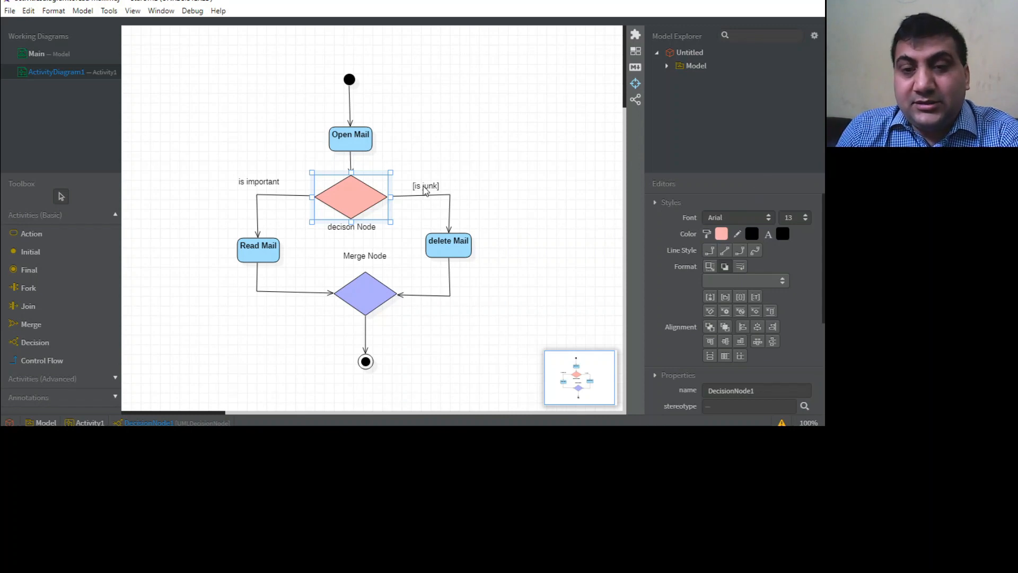
Trace the junk and important branches through the Read Mail and delete Mail actions to the merge node and the final node.
click(426, 190)
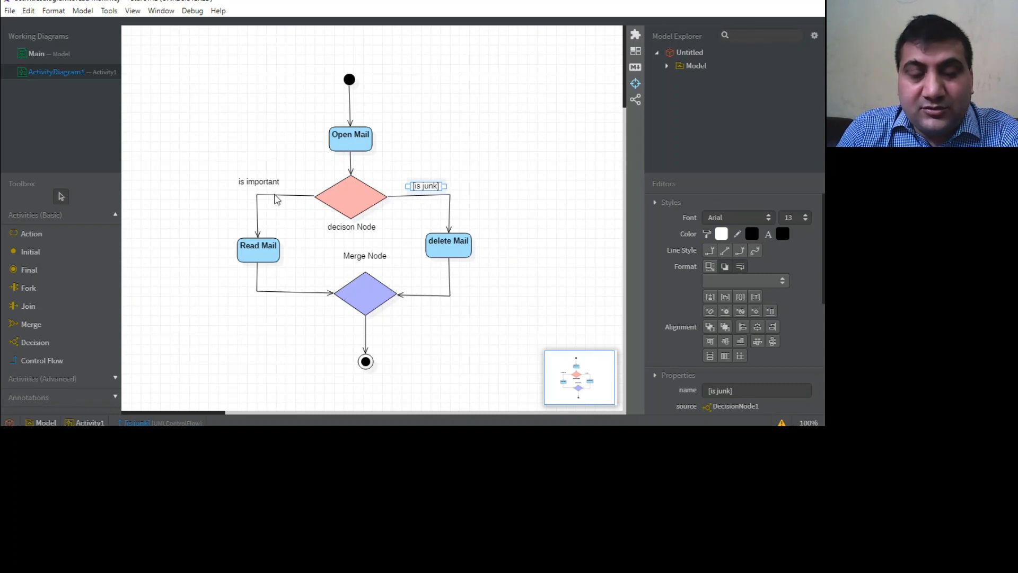
click(276, 196)
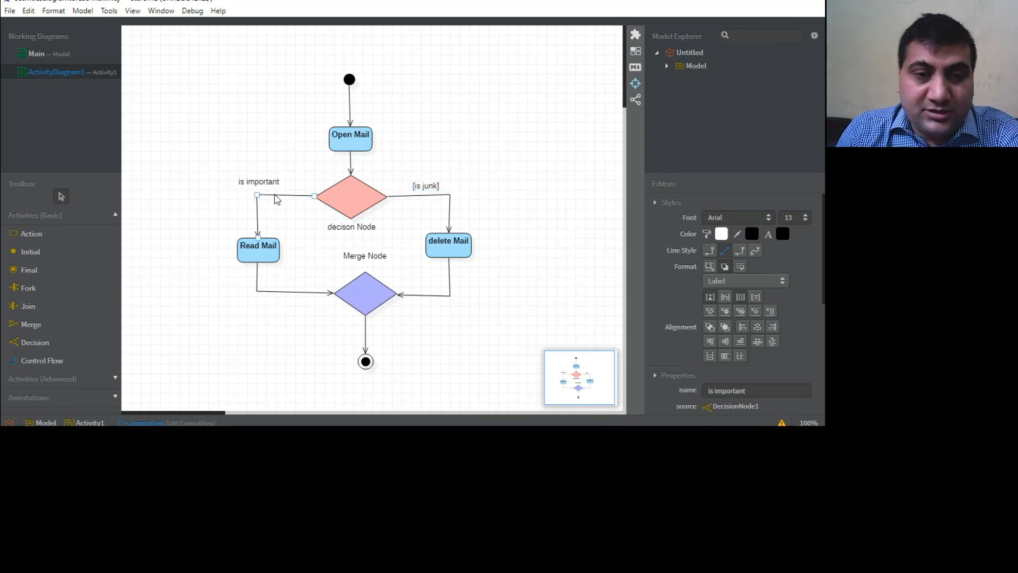
click(252, 252)
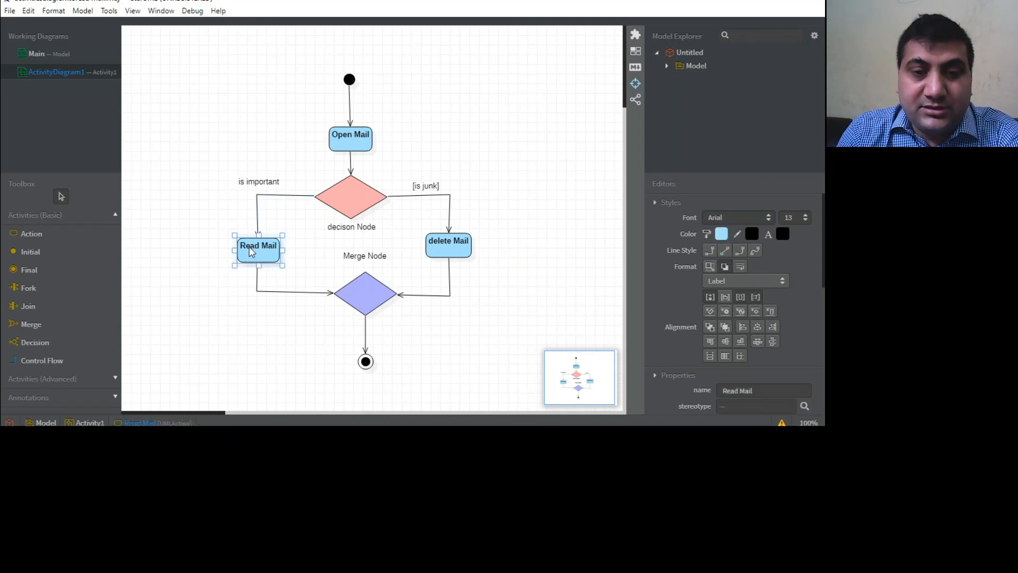
click(453, 248)
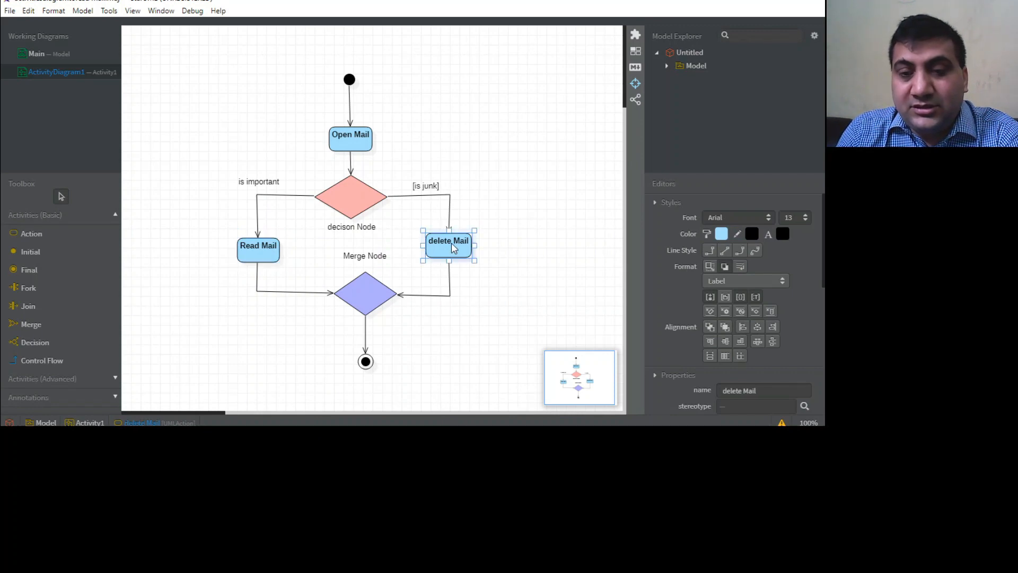
click(361, 292)
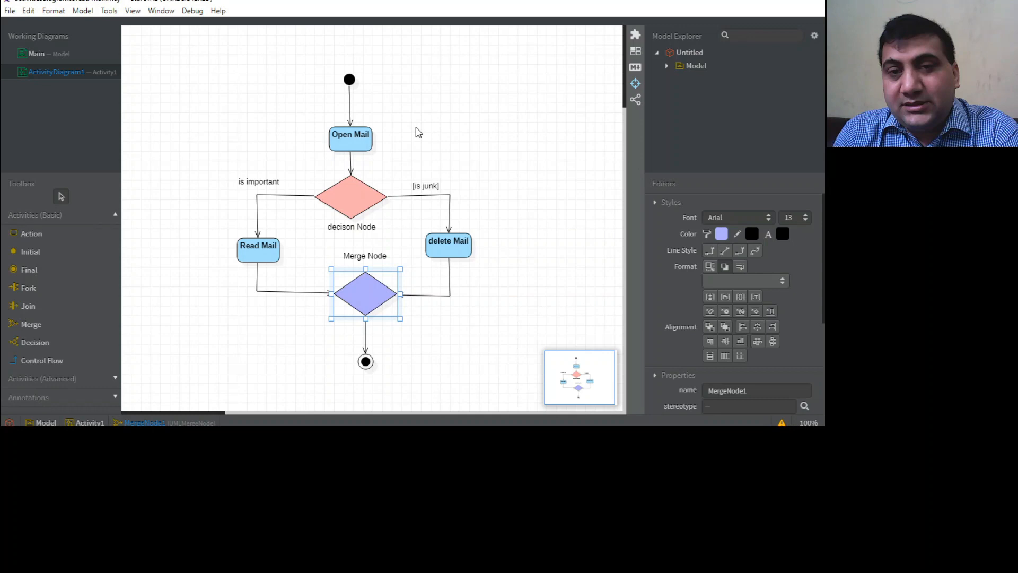
key(Down)
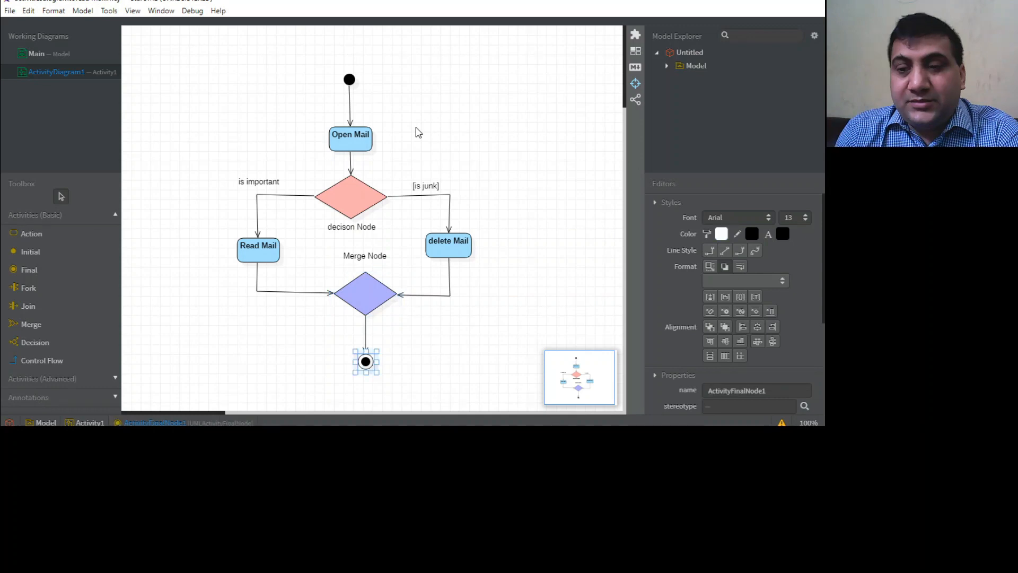